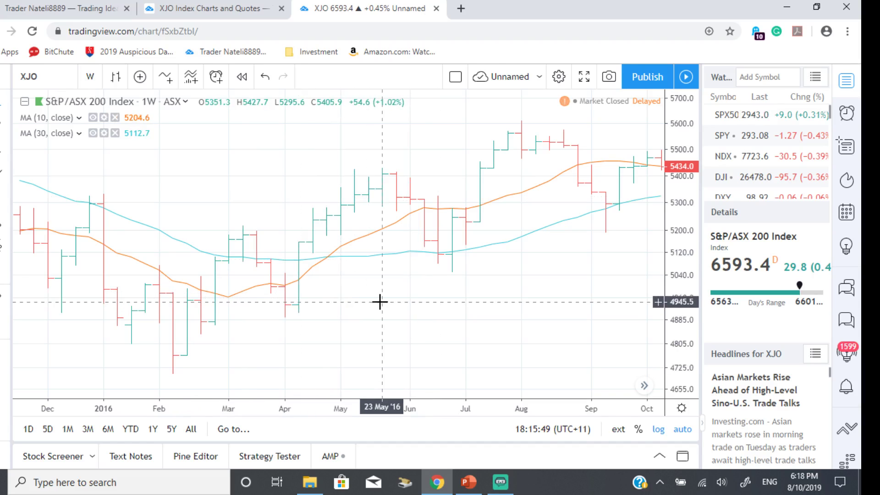
- Examine the weekly XJO price bars against the 10- and 30-period moving averages from early 2016 through 2019
{"action": "left_click_drag", "start_coordinate": [380, 302], "coordinate": [334, 304]}
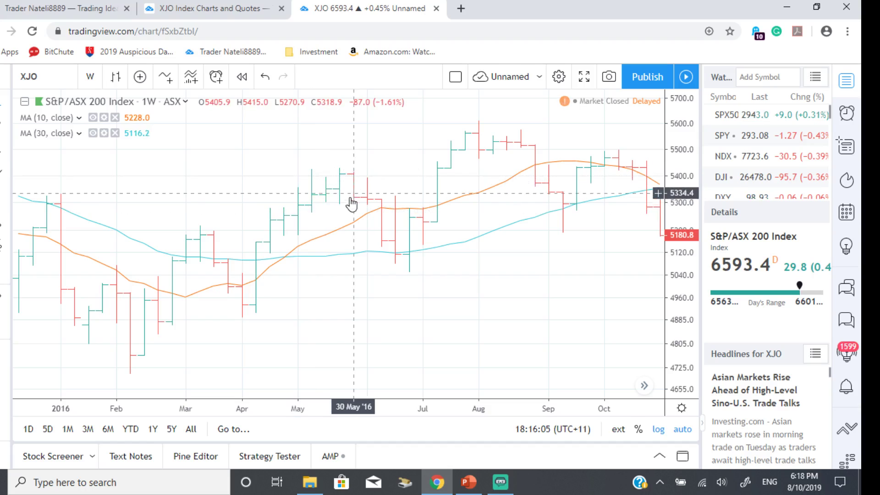
{"action": "left_click_drag", "start_coordinate": [572, 290], "coordinate": [403, 281]}
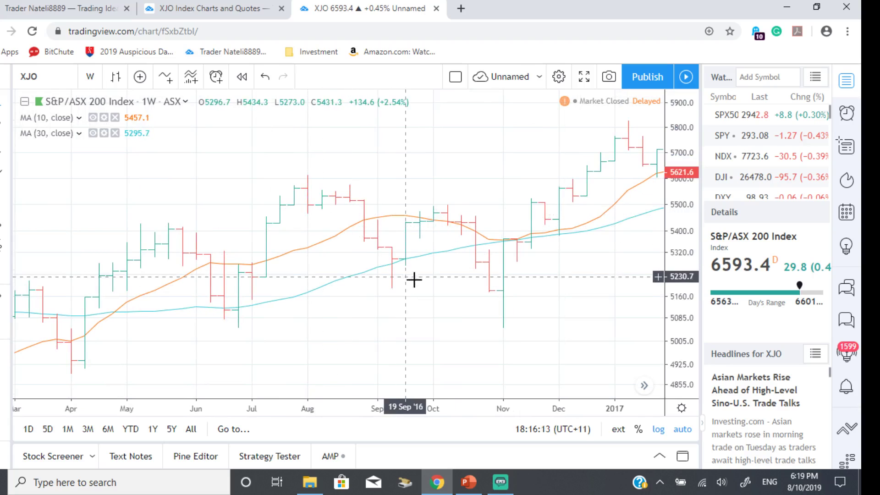
{"action": "left_click_drag", "start_coordinate": [526, 318], "coordinate": [450, 310]}
{"action": "left_click_drag", "start_coordinate": [530, 300], "coordinate": [420, 290]}
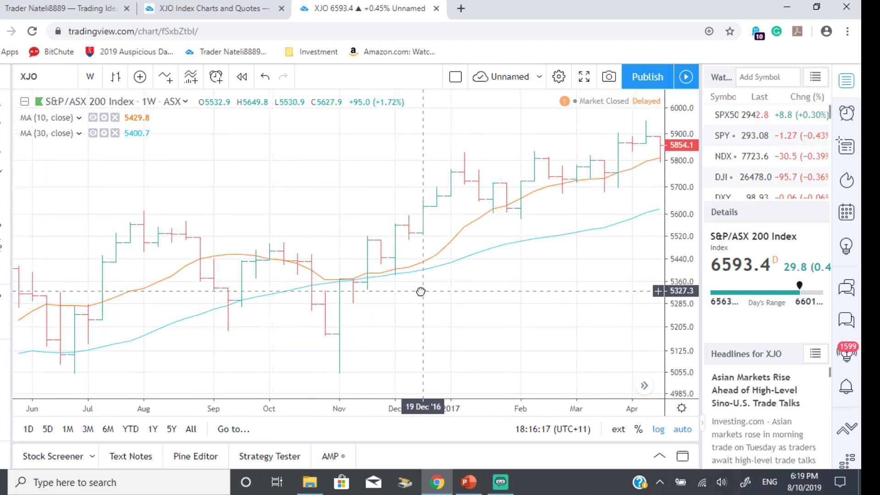
{"action": "left_click_drag", "start_coordinate": [538, 280], "coordinate": [411, 276]}
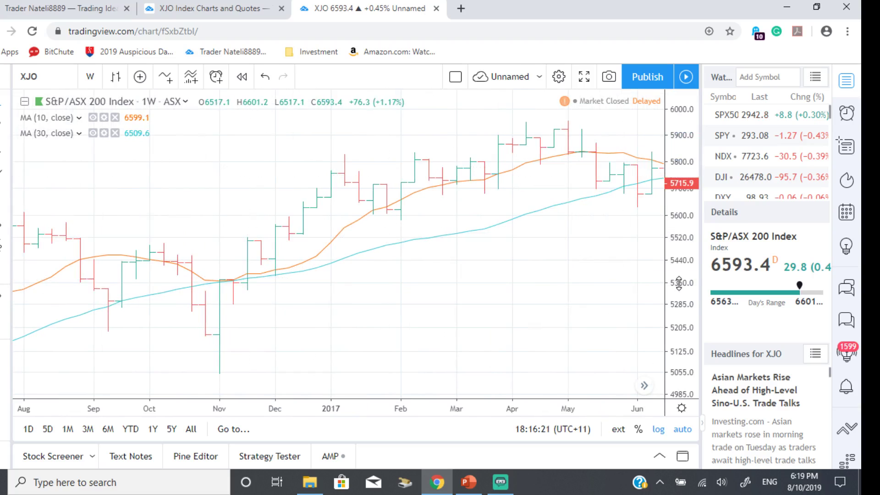
{"action": "left_click_drag", "start_coordinate": [544, 301], "coordinate": [386, 322]}
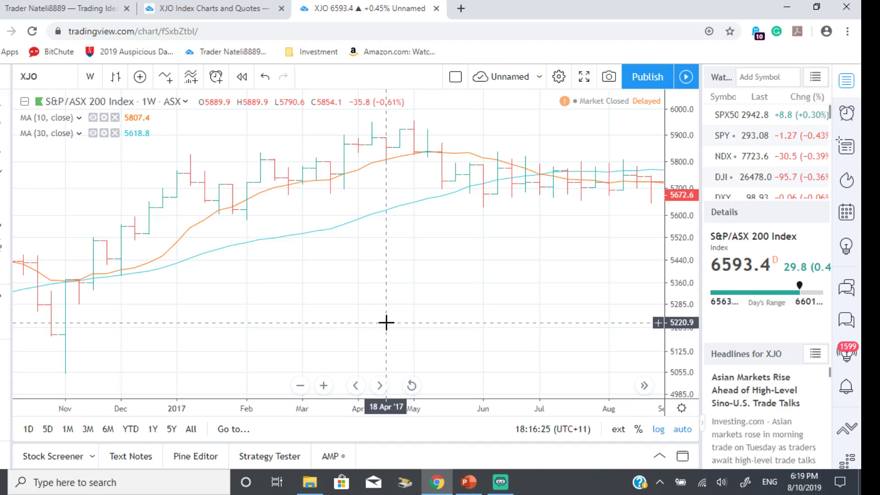
{"action": "left_click_drag", "start_coordinate": [485, 305], "coordinate": [267, 295]}
{"action": "left_click_drag", "start_coordinate": [609, 275], "coordinate": [176, 273]}
{"action": "left_click_drag", "start_coordinate": [546, 275], "coordinate": [214, 284]}
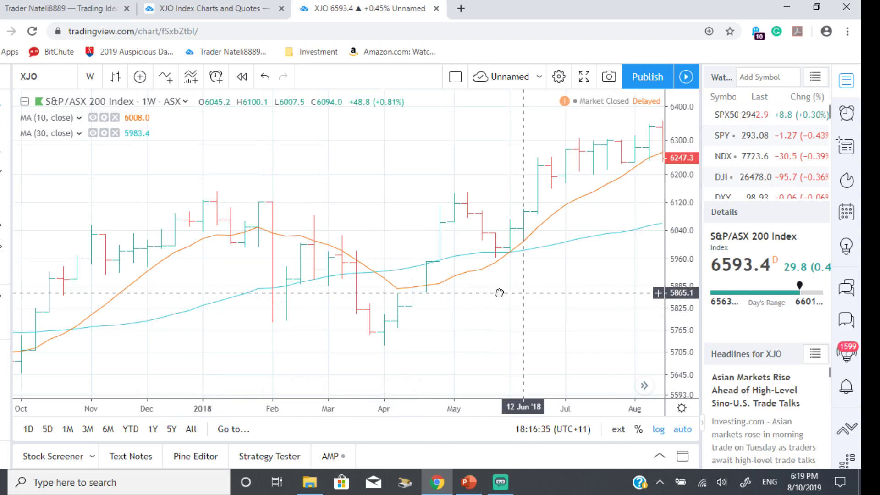
{"action": "left_click_drag", "start_coordinate": [512, 292], "coordinate": [362, 295]}
{"action": "left_click_drag", "start_coordinate": [497, 285], "coordinate": [298, 279]}
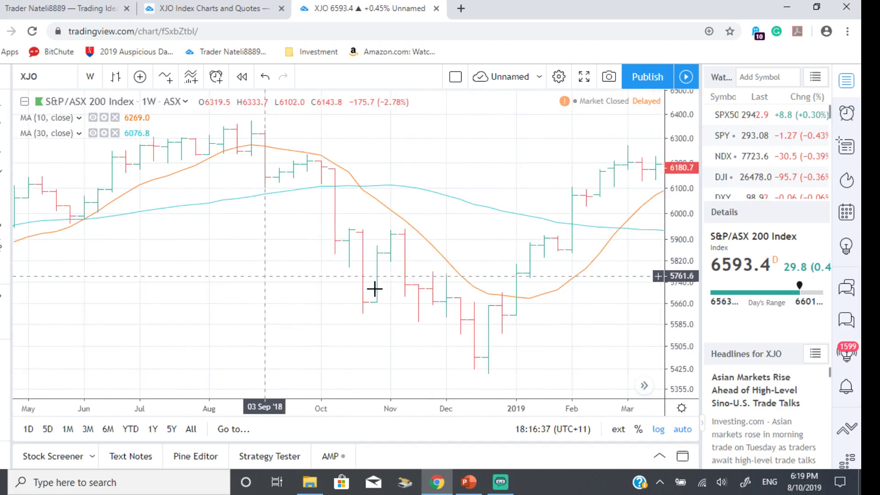
{"action": "left_click_drag", "start_coordinate": [660, 315], "coordinate": [388, 219]}
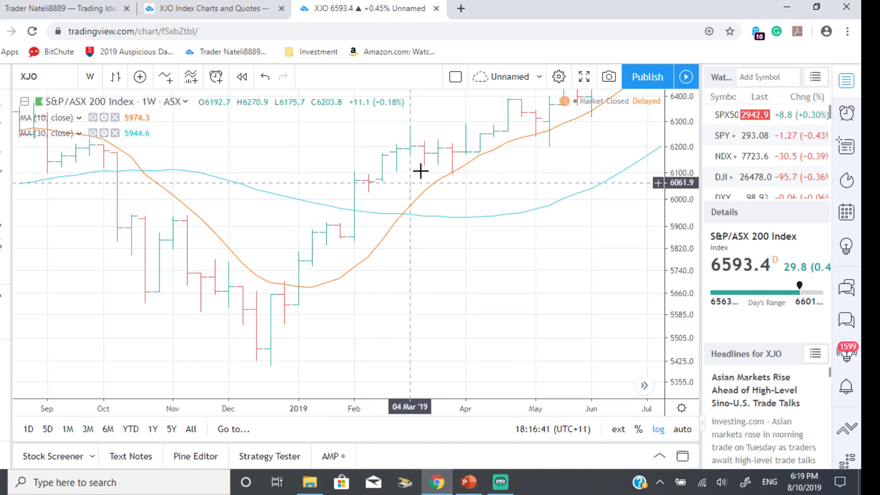
{"action": "left_click_drag", "start_coordinate": [557, 259], "coordinate": [433, 271]}
{"action": "left_click_drag", "start_coordinate": [660, 257], "coordinate": [500, 255]}
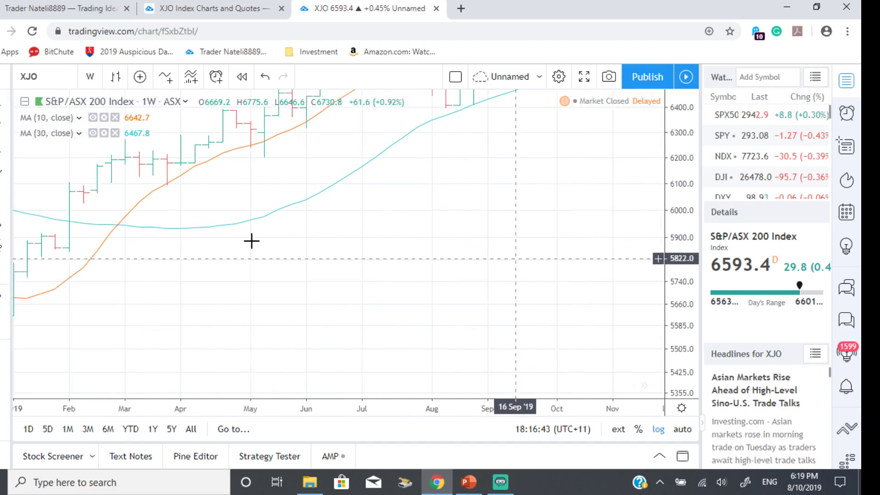
- Turn on automatic price scaling for the weekly XJO chart
{"action": "scroll", "coordinate": [589, 278], "scroll_direction": "down", "scroll_amount": 5}
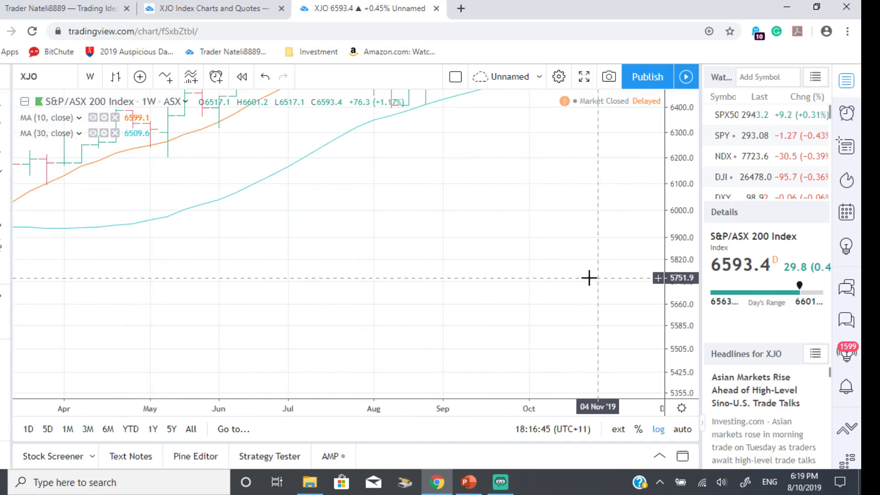
{"action": "left_click_drag", "start_coordinate": [379, 257], "coordinate": [360, 260]}
{"action": "scroll", "coordinate": [556, 245], "scroll_direction": "down", "scroll_amount": 4}
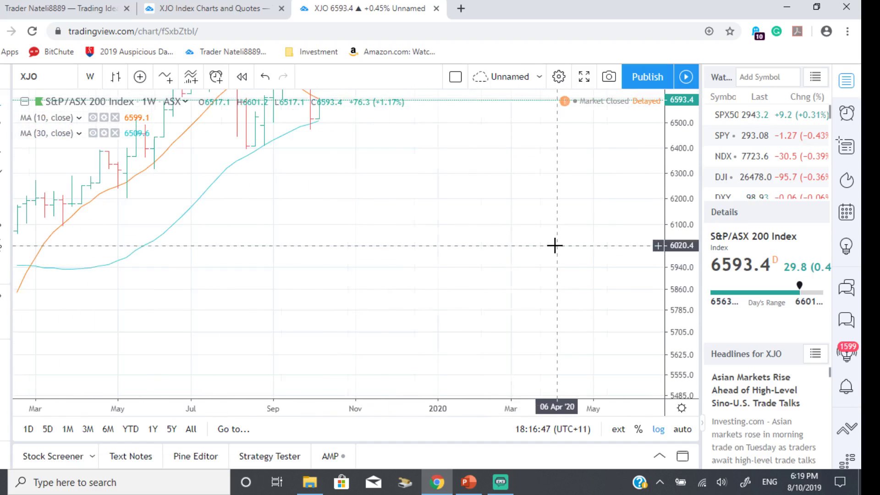
{"action": "scroll", "coordinate": [601, 255], "scroll_direction": "down", "scroll_amount": 3}
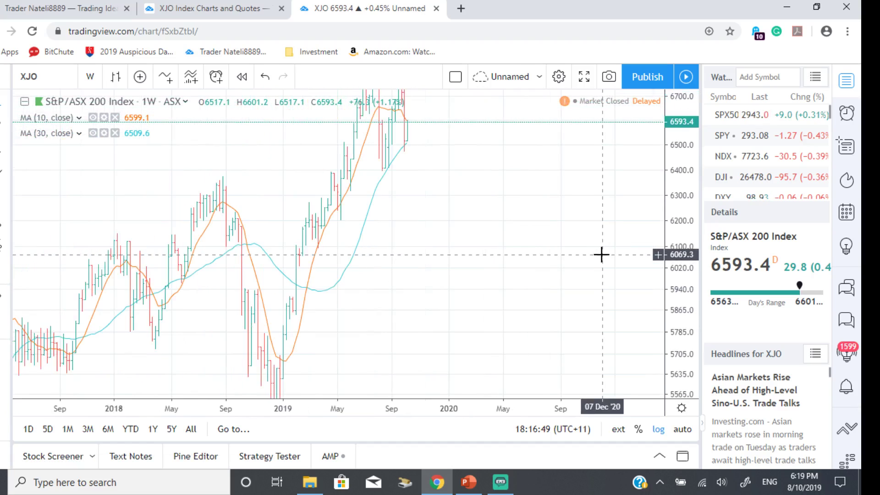
{"action": "left_click", "coordinate": [682, 429]}
- Examine how the May to October 2019 weekly bars sit relative to the 10- and 30-period moving averages
{"action": "scroll", "coordinate": [569, 301], "scroll_direction": "up", "scroll_amount": 5}
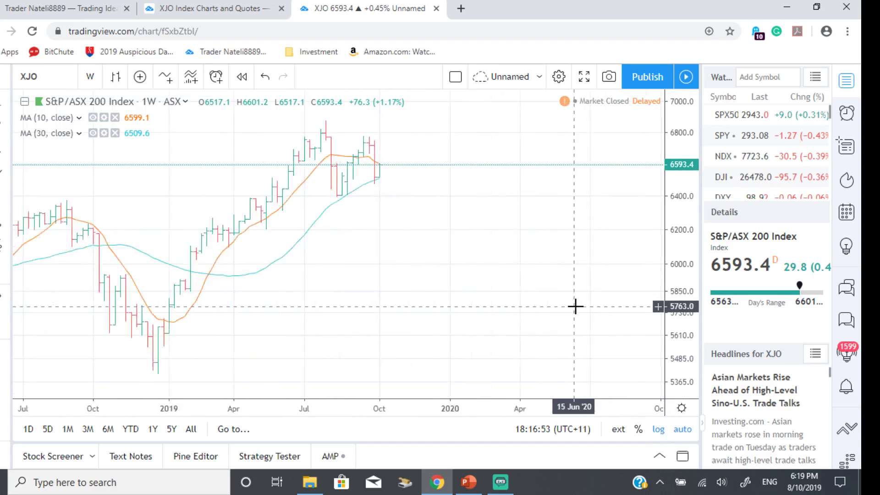
{"action": "scroll", "coordinate": [455, 297], "scroll_direction": "up", "scroll_amount": 5}
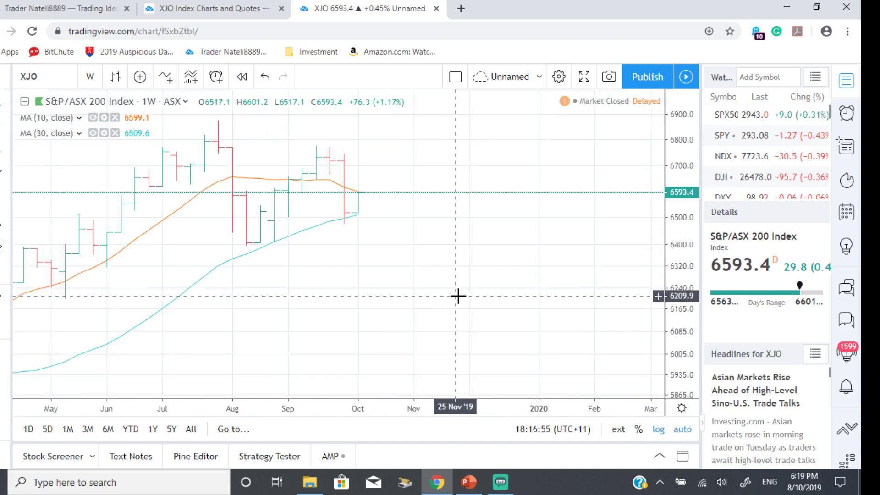
{"action": "left_click_drag", "start_coordinate": [364, 277], "coordinate": [562, 314]}
{"action": "left_click_drag", "start_coordinate": [436, 308], "coordinate": [477, 310]}
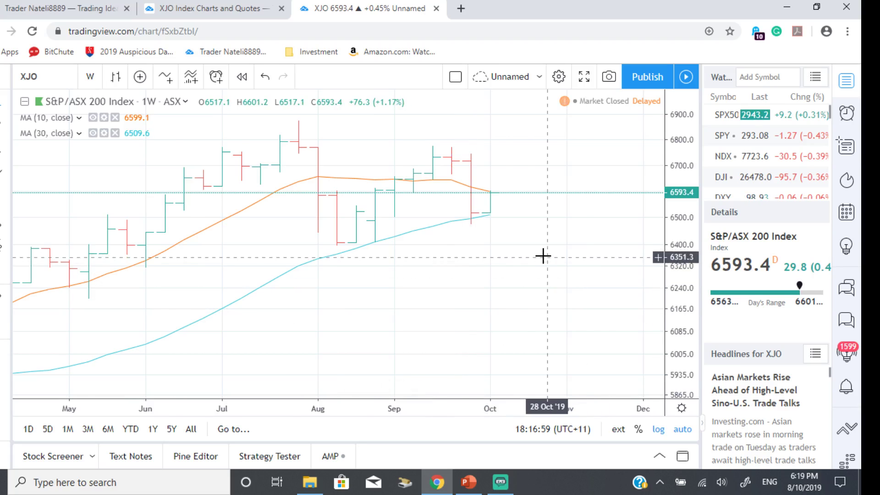
{"action": "scroll", "coordinate": [531, 279], "scroll_direction": "up", "scroll_amount": 1}
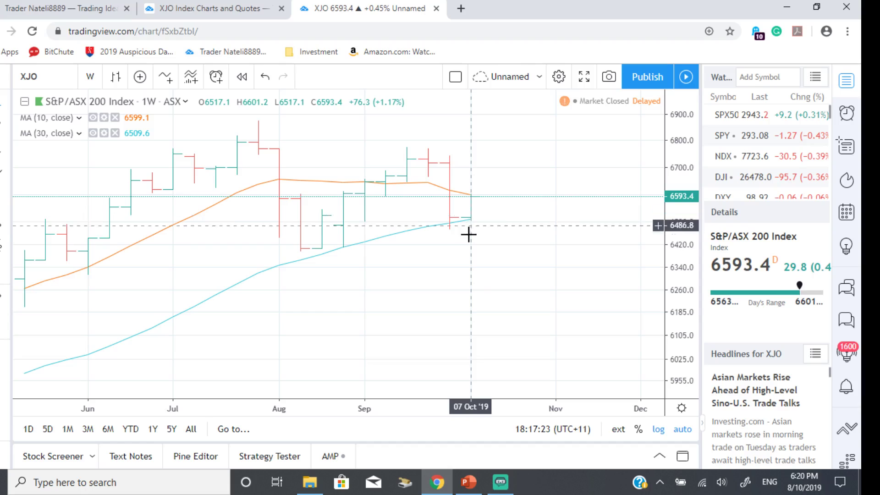
{"action": "scroll", "coordinate": [486, 294], "scroll_direction": "down", "scroll_amount": 1}
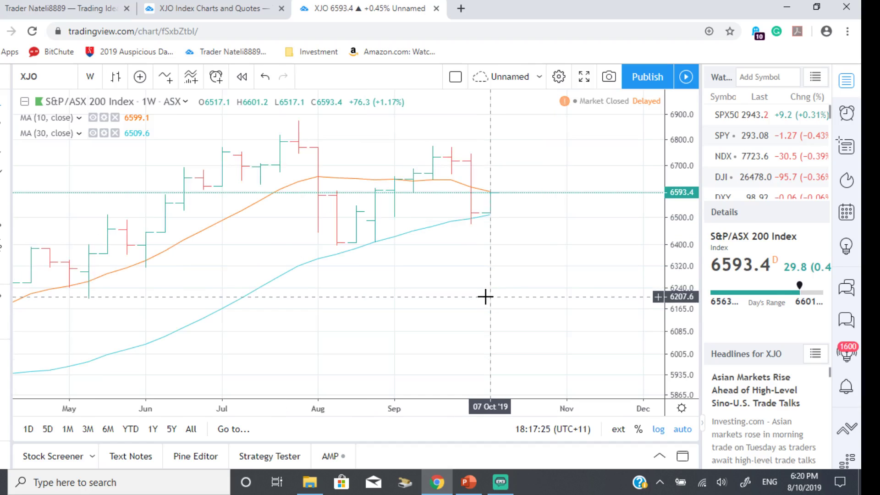
{"action": "scroll", "coordinate": [486, 297], "scroll_direction": "down", "scroll_amount": 1}
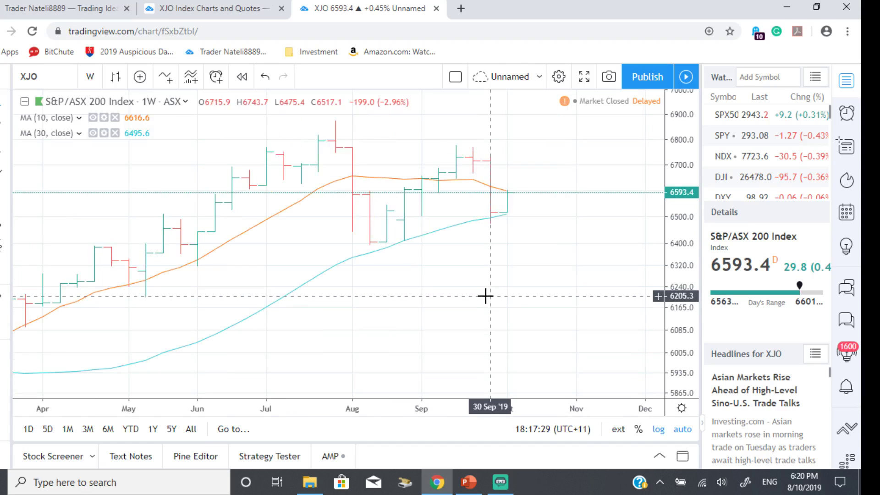
{"action": "scroll", "coordinate": [486, 297], "scroll_direction": "down", "scroll_amount": 4}
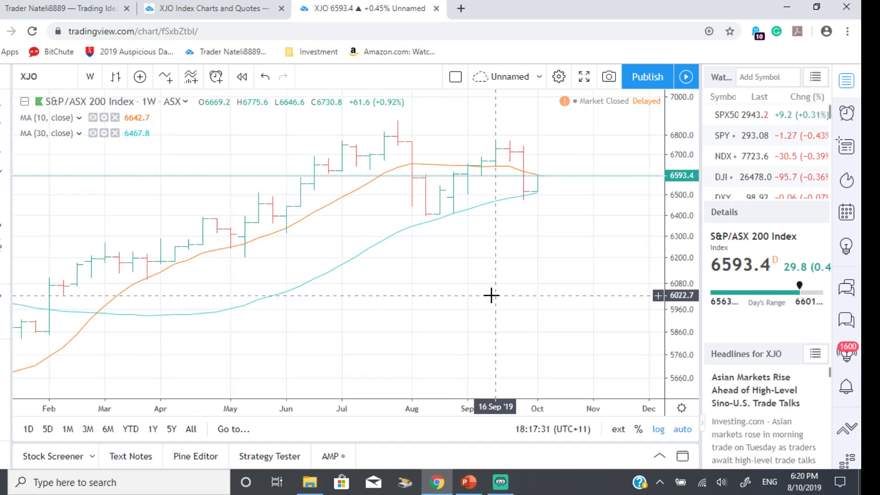
{"action": "scroll", "coordinate": [500, 294], "scroll_direction": "down", "scroll_amount": 1}
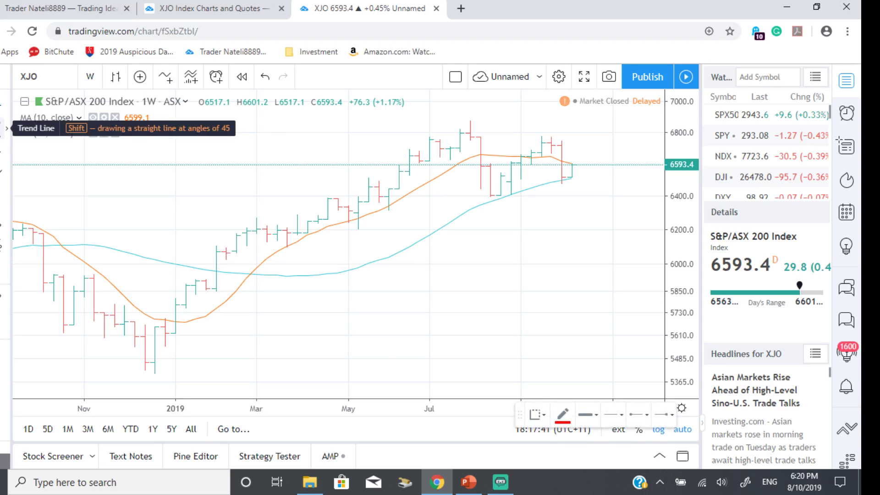
{"action": "scroll", "coordinate": [452, 304], "scroll_direction": "up", "scroll_amount": 2}
{"action": "scroll", "coordinate": [453, 304], "scroll_direction": "down", "scroll_amount": 4}
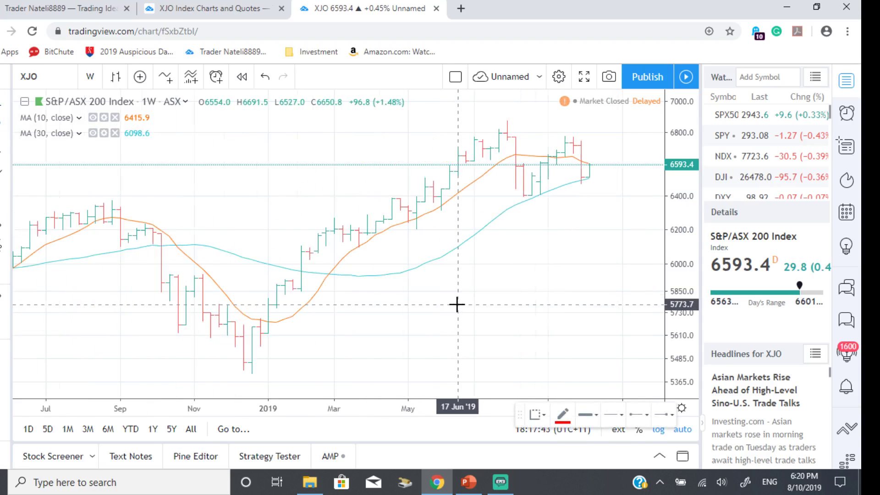
{"action": "mouse_move", "coordinate": [516, 264]}
{"action": "left_mouse_down"}
{"action": "mouse_move", "coordinate": [513, 295]}
{"action": "mouse_move", "coordinate": [556, 279]}
{"action": "mouse_move", "coordinate": [533, 272]}
{"action": "left_mouse_up"}
{"action": "right_click", "coordinate": [537, 273]}
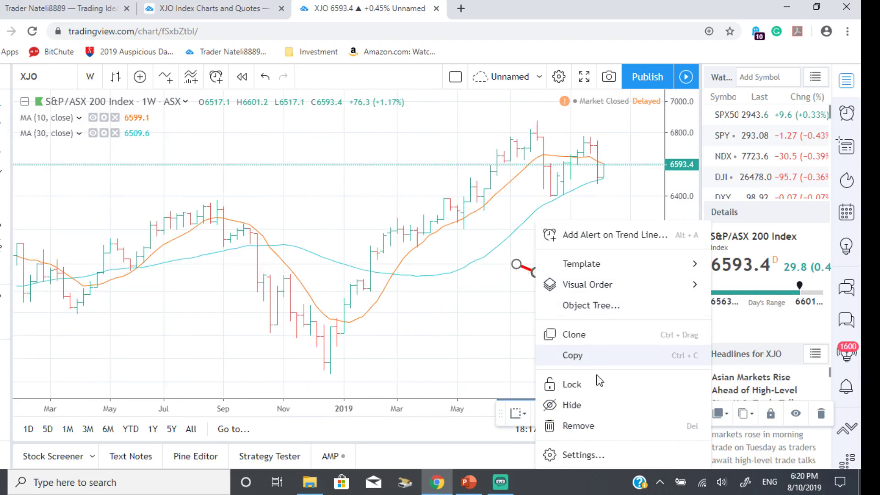
{"action": "left_click", "coordinate": [596, 426]}
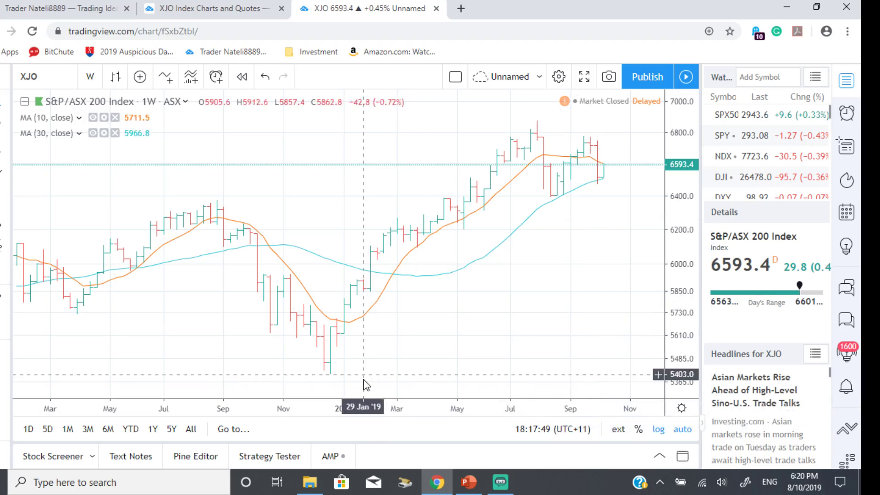
- Examine the index's long-term weekly trend back to 2005, comparing the 2007 peak with the 2019 highs
{"action": "mouse_move", "coordinate": [324, 389]}
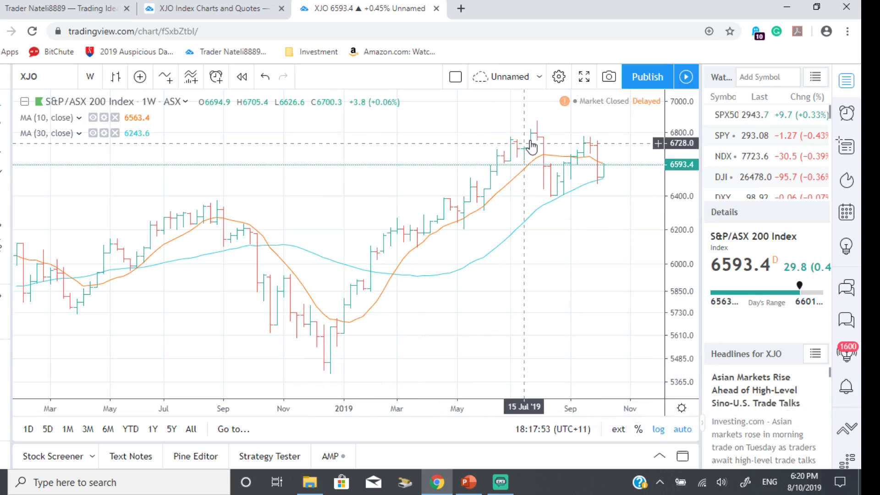
{"action": "scroll", "coordinate": [507, 234], "scroll_direction": "down", "scroll_amount": 1}
{"action": "scroll", "coordinate": [507, 234], "scroll_direction": "down", "scroll_amount": 3}
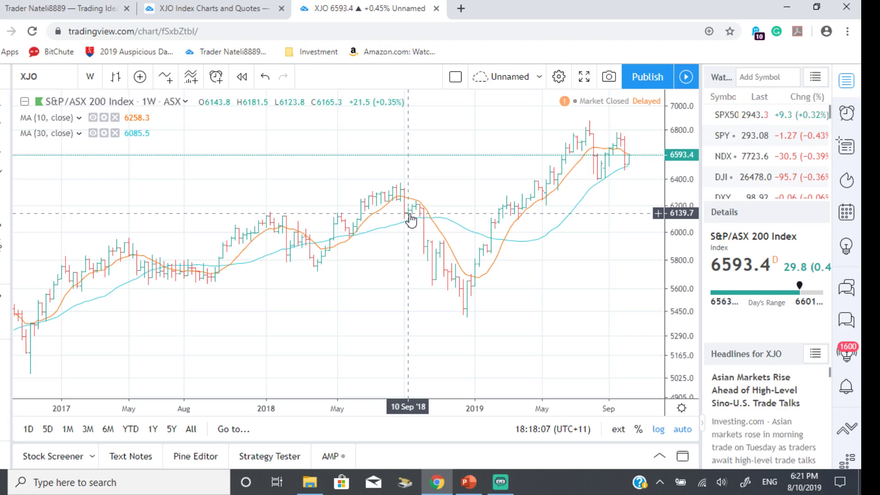
{"action": "scroll", "coordinate": [412, 219], "scroll_direction": "down", "scroll_amount": 5}
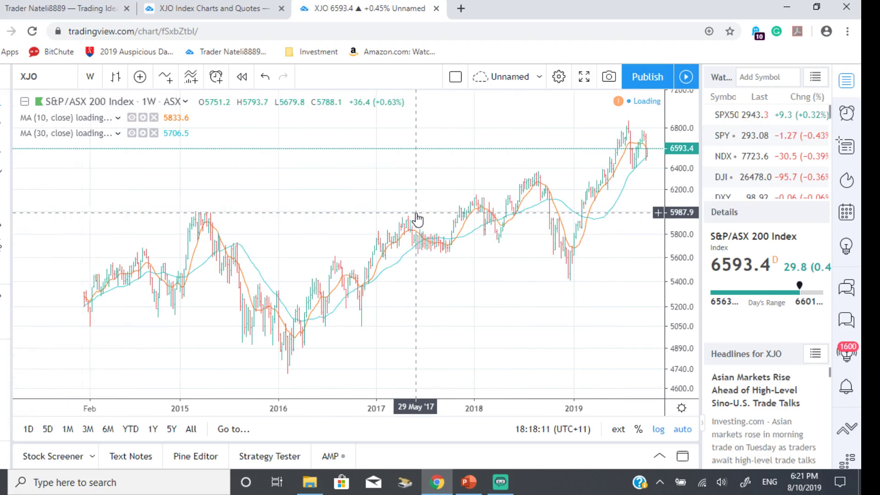
{"action": "scroll", "coordinate": [416, 218], "scroll_direction": "down", "scroll_amount": 3}
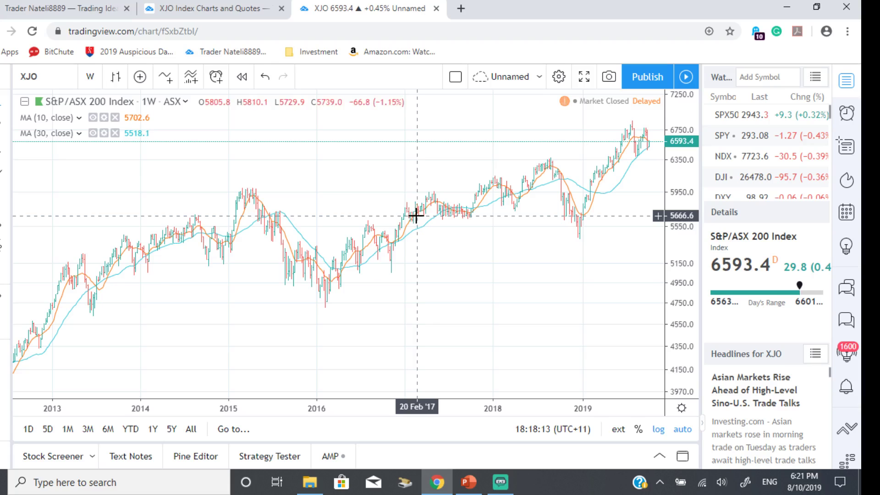
{"action": "scroll", "coordinate": [417, 217], "scroll_direction": "down", "scroll_amount": 5}
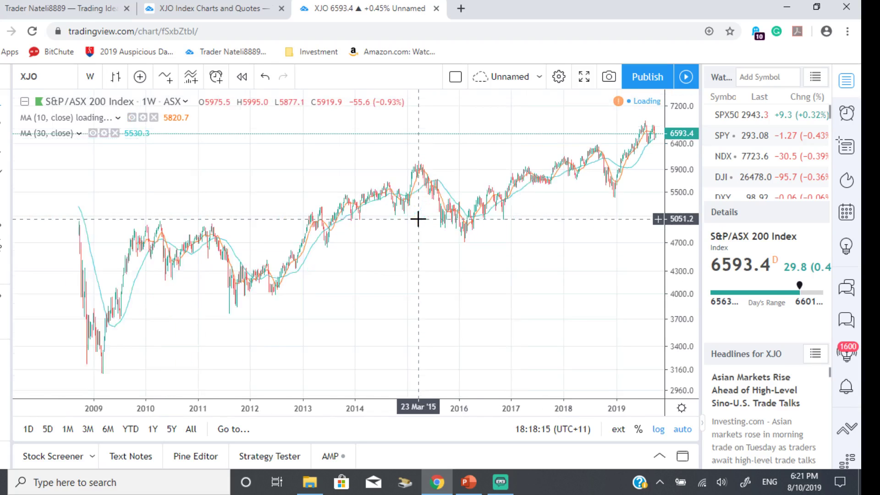
{"action": "scroll", "coordinate": [418, 218], "scroll_direction": "down", "scroll_amount": 4}
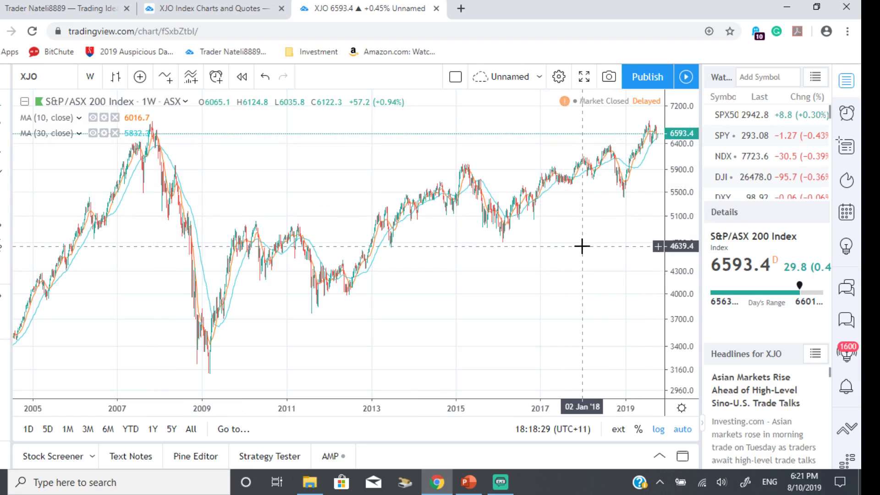
{"action": "scroll", "coordinate": [583, 246], "scroll_direction": "up", "scroll_amount": 1}
{"action": "scroll", "coordinate": [582, 246], "scroll_direction": "up", "scroll_amount": 1}
{"action": "scroll", "coordinate": [582, 246], "scroll_direction": "down", "scroll_amount": 3}
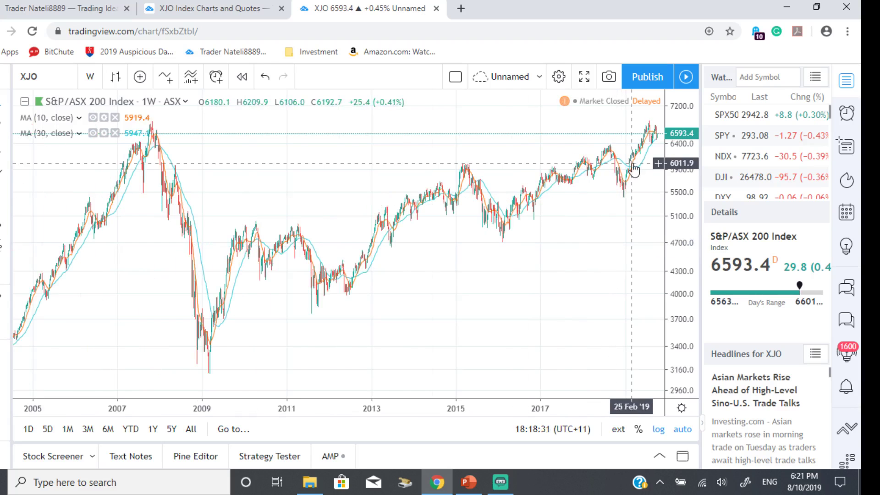
{"action": "left_click_drag", "start_coordinate": [634, 198], "coordinate": [552, 215]}
{"action": "scroll", "coordinate": [594, 195], "scroll_direction": "up", "scroll_amount": 1}
{"action": "scroll", "coordinate": [609, 224], "scroll_direction": "down", "scroll_amount": 2}
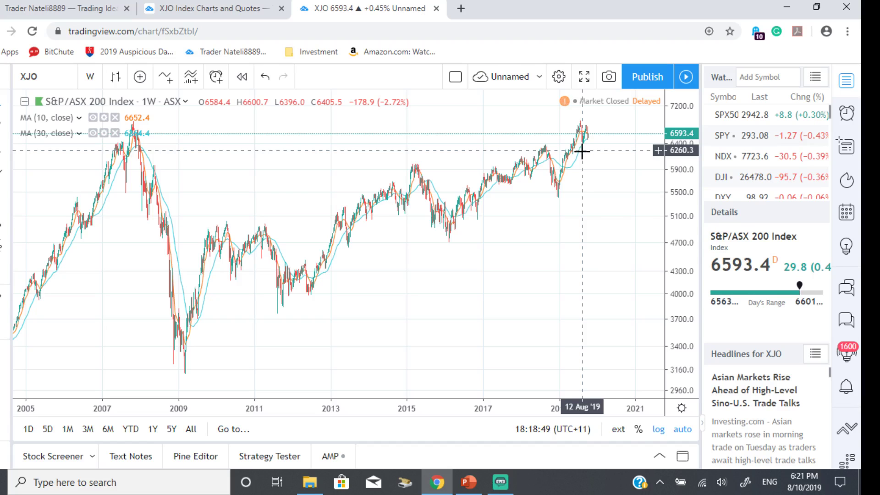
- Examine the weekly swings from late 2016 to October 2019 against both moving averages
{"action": "scroll", "coordinate": [600, 229], "scroll_direction": "up", "scroll_amount": 2}
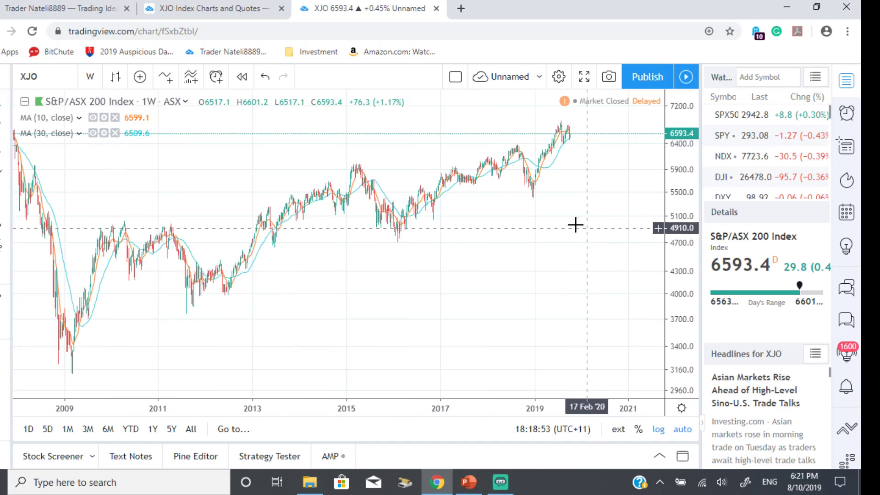
{"action": "scroll", "coordinate": [580, 226], "scroll_direction": "up", "scroll_amount": 2}
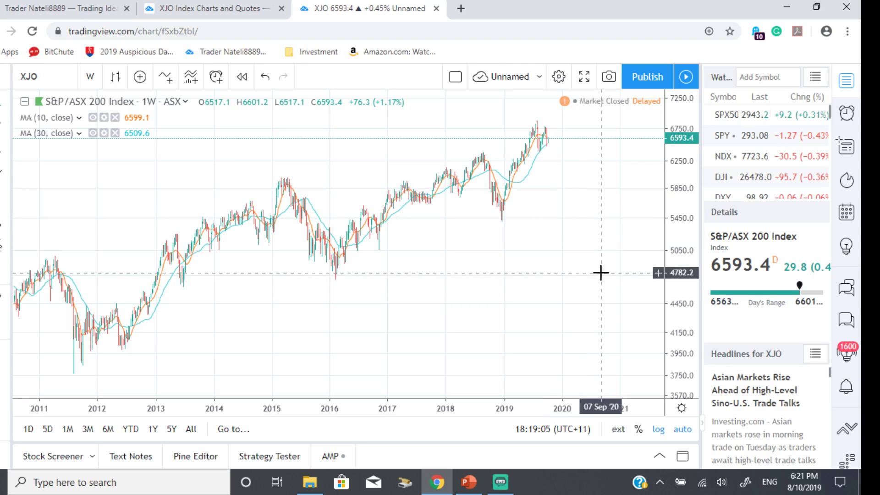
{"action": "scroll", "coordinate": [600, 277], "scroll_direction": "up", "scroll_amount": 4}
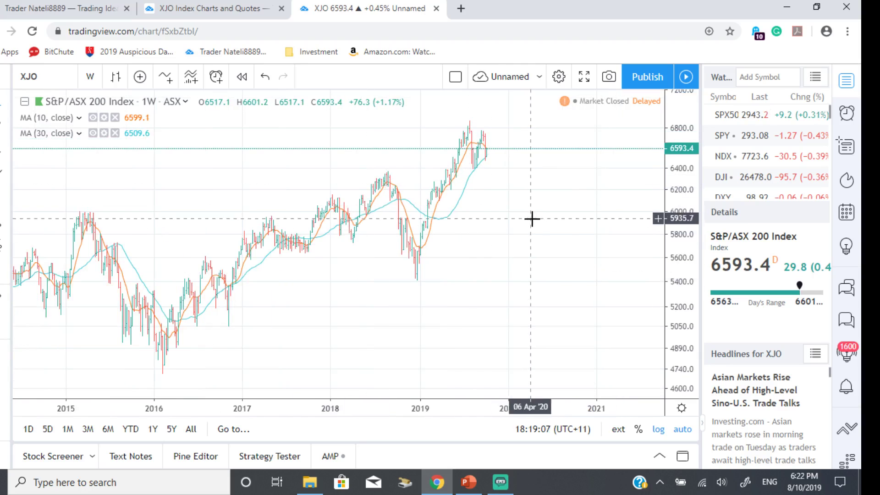
{"action": "scroll", "coordinate": [548, 233], "scroll_direction": "up", "scroll_amount": 2}
{"action": "left_click_drag", "start_coordinate": [510, 176], "coordinate": [560, 183]}
{"action": "scroll", "coordinate": [564, 220], "scroll_direction": "up", "scroll_amount": 3}
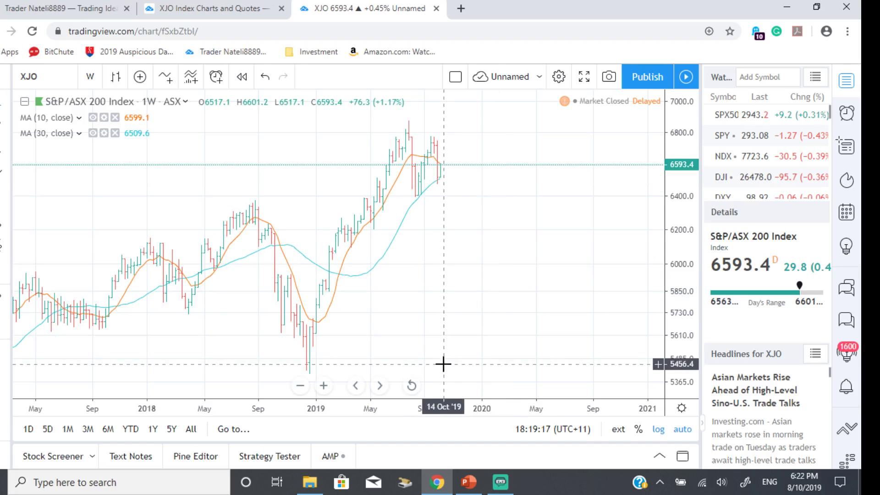
{"action": "left_click_drag", "start_coordinate": [500, 316], "coordinate": [621, 304]}
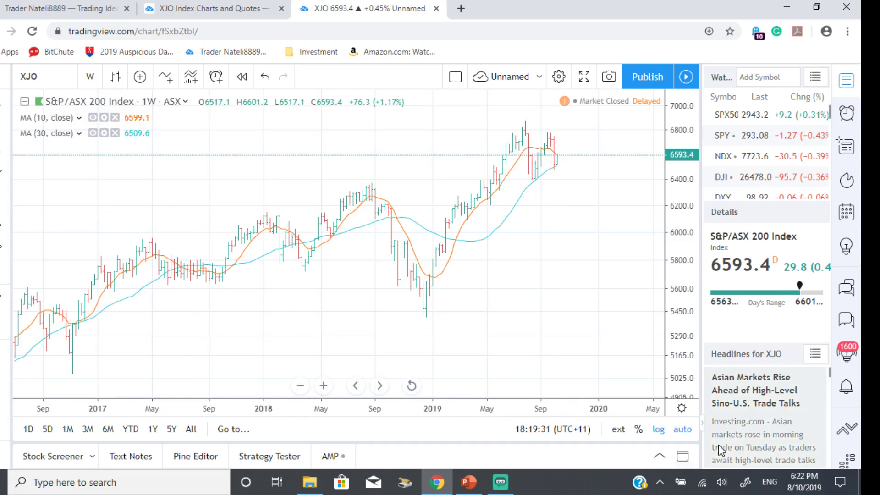
{"action": "mouse_move", "coordinate": [811, 490]}
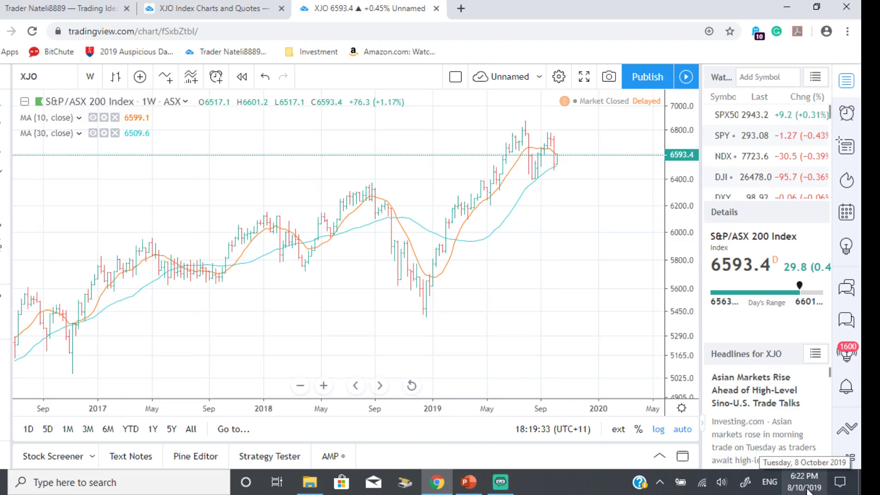